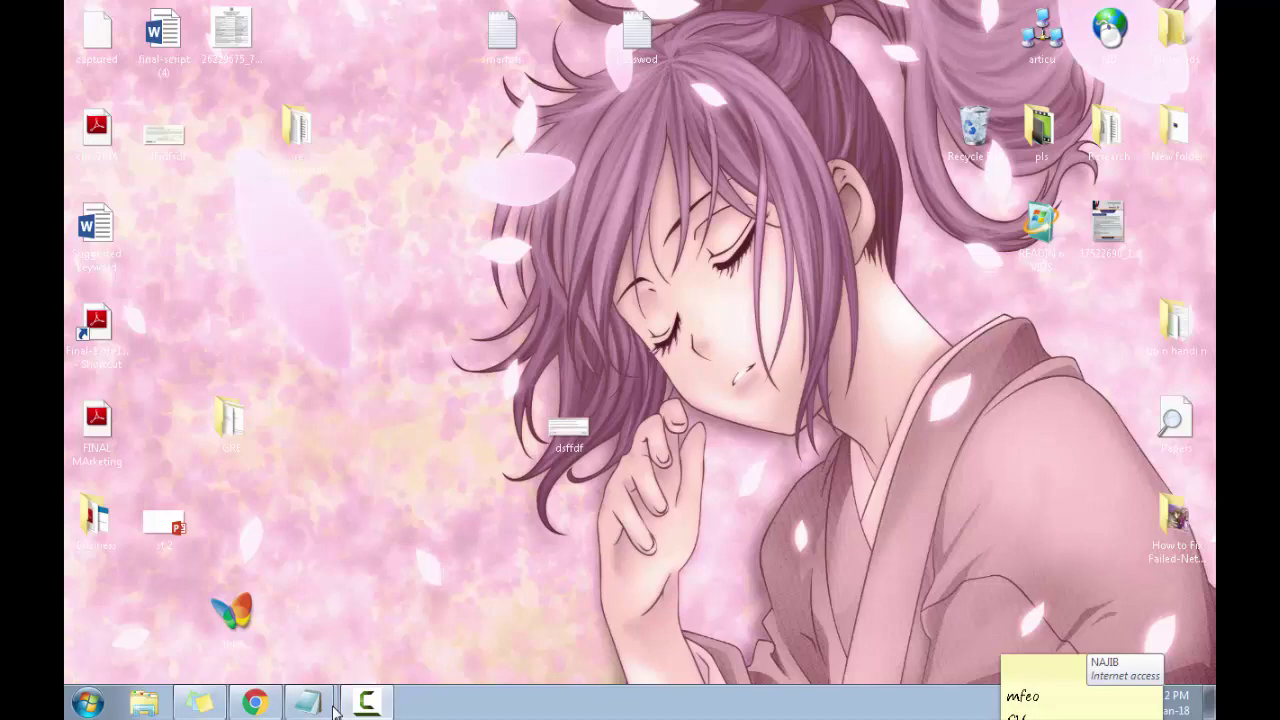
Open the Google AdWords search result and look over the 'Your first campaign' budget, audience, keywords and ad sections.
key(alt+Tab)
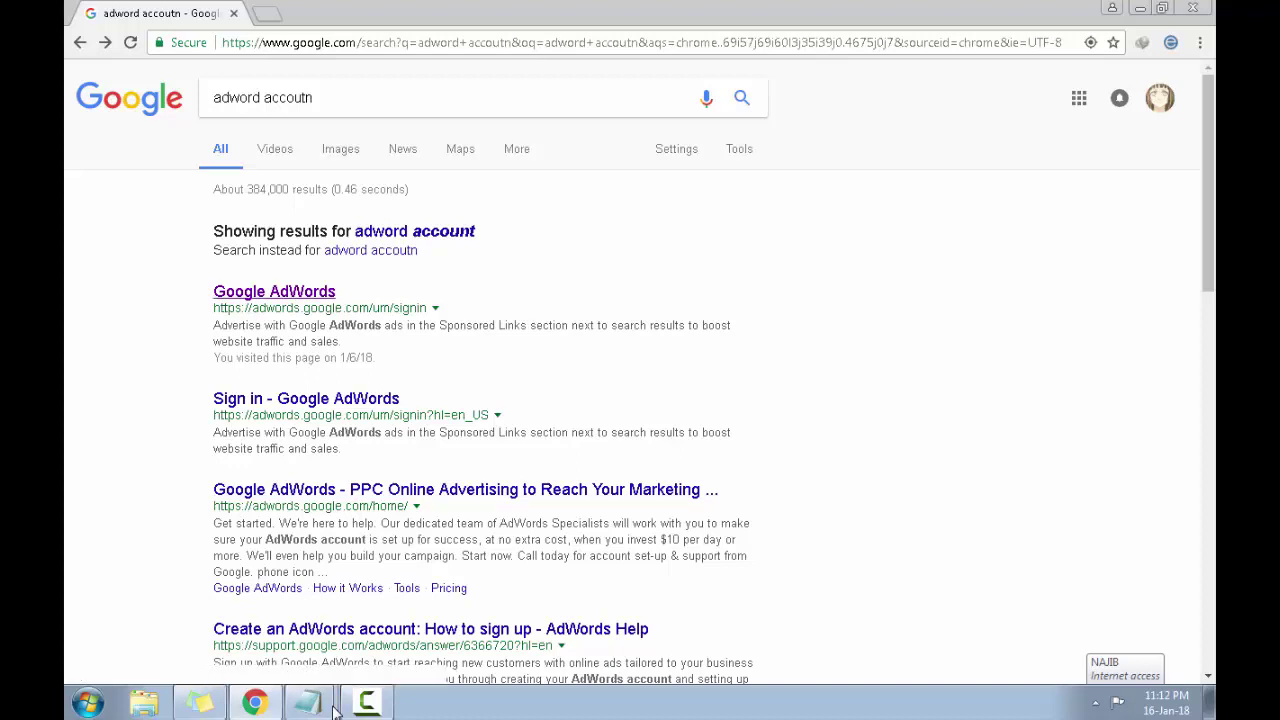
click(274, 291)
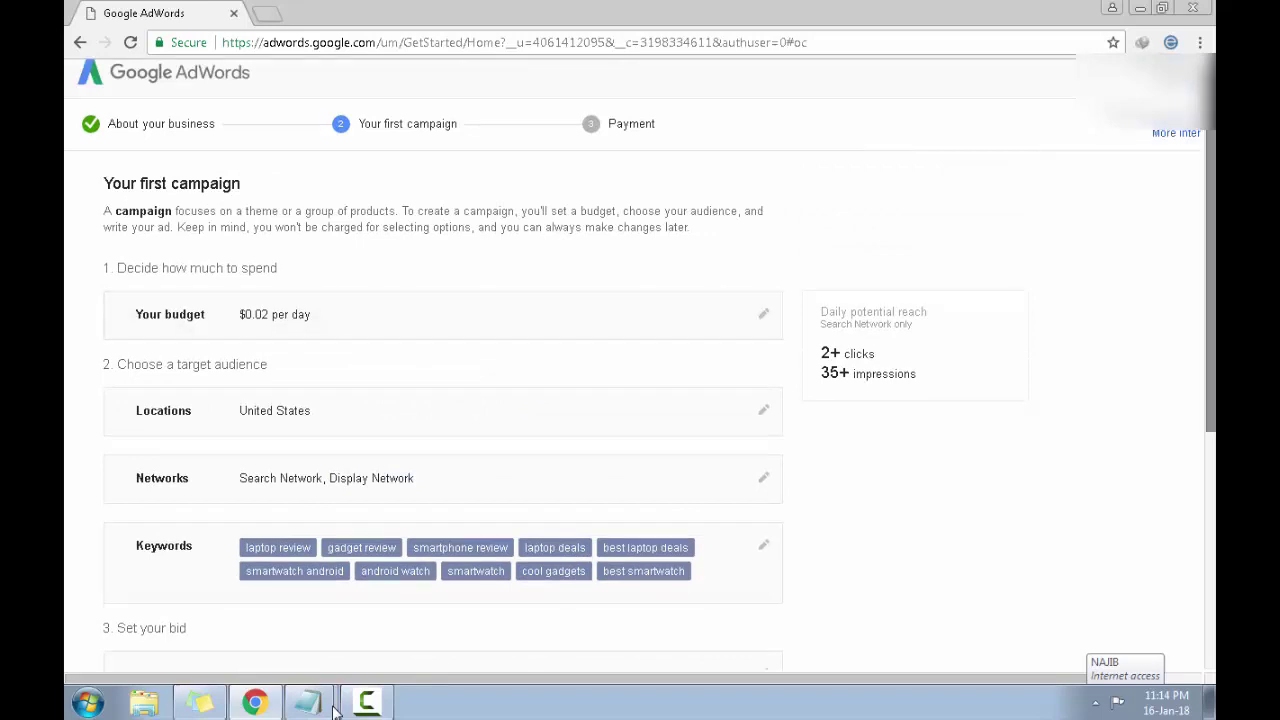
scroll(336, 708, down, 3)
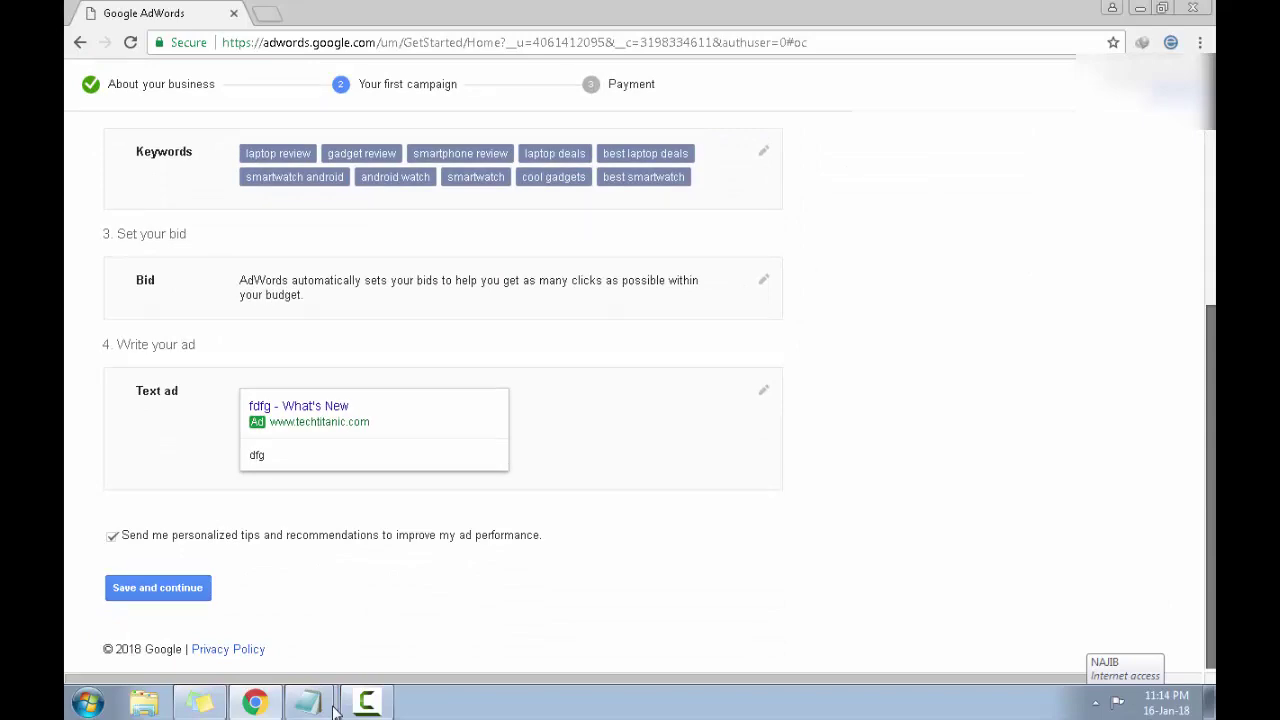
key(Home)
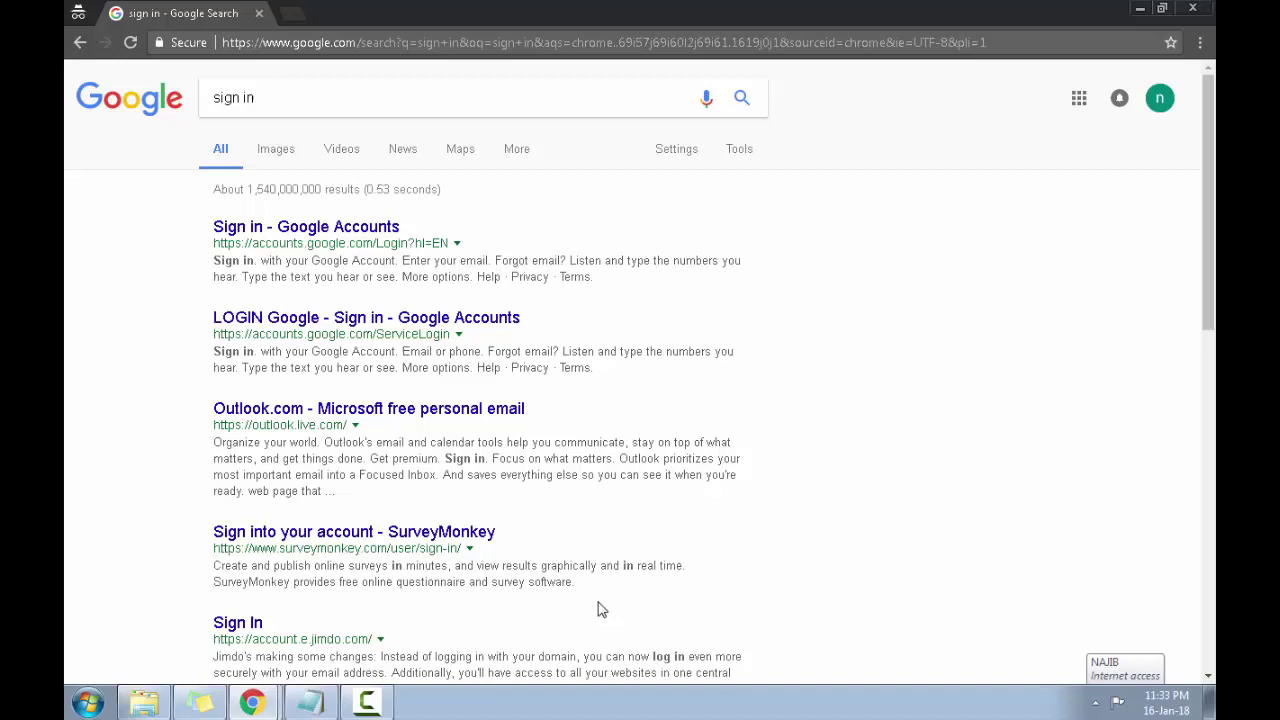
Copy the full AdWords manager-accounts URL saved in Notepad.
click(310, 703)
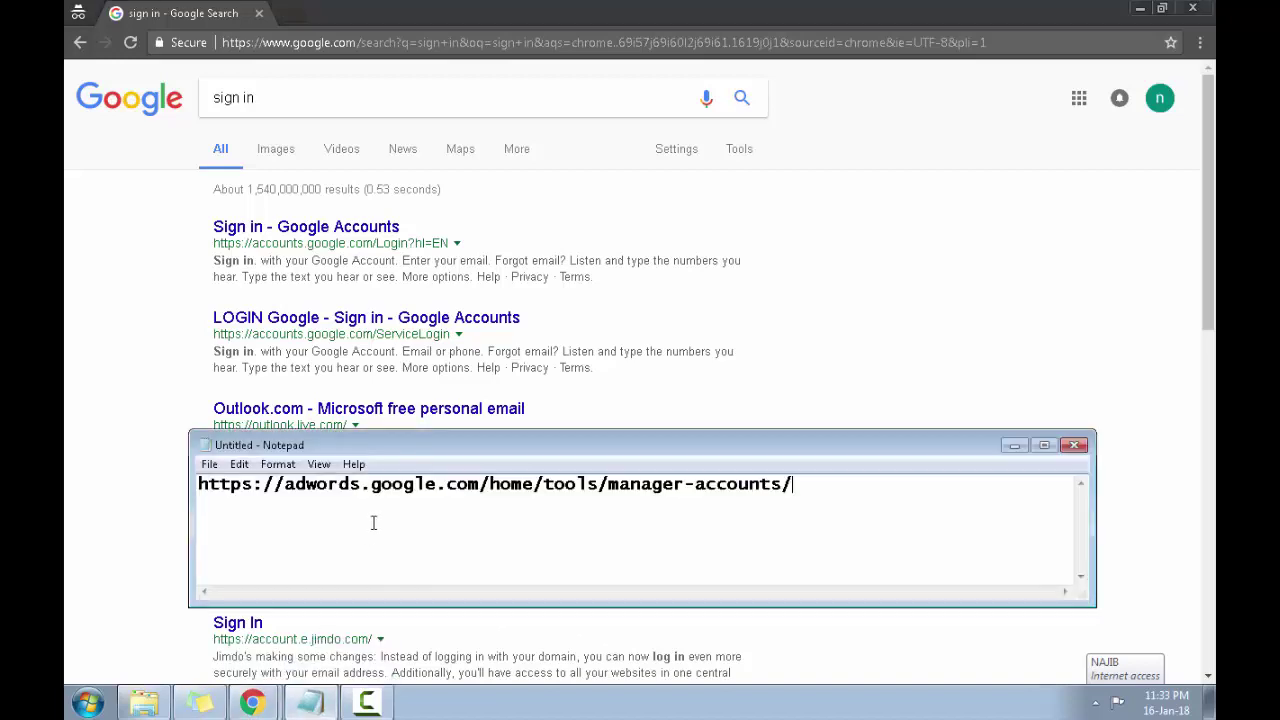
drag(198, 484, 695, 484)
click(830, 524)
drag(814, 497, 180, 496)
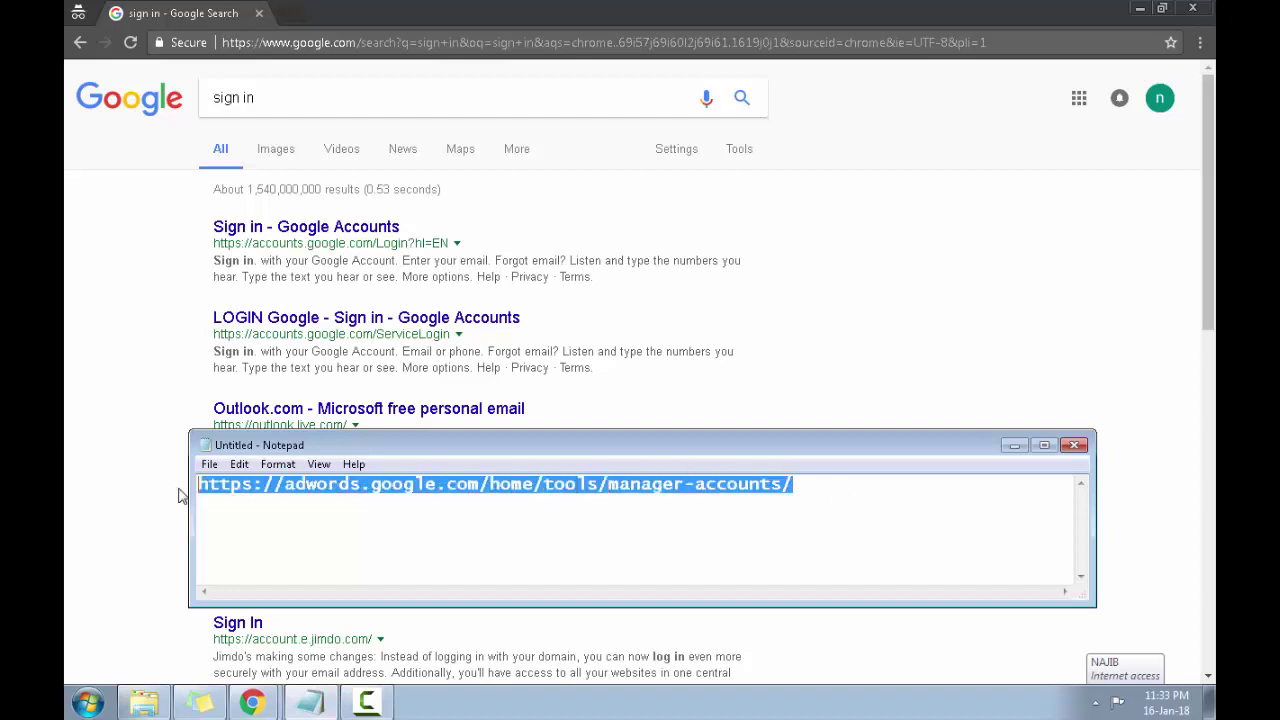
right_click(242, 490)
click(320, 298)
Paste the copied manager-accounts URL into Chrome's address bar and load the Manager Accounts page.
click(479, 42)
right_click(479, 42)
click(528, 127)
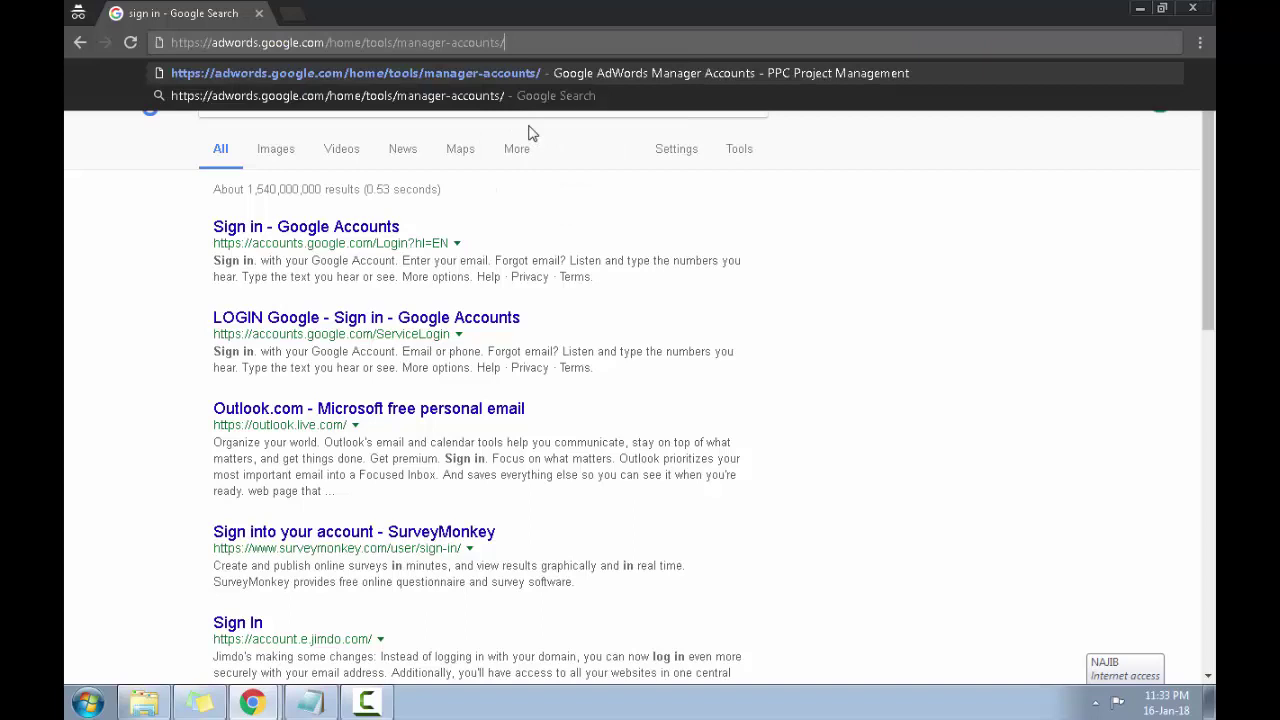
key(Return)
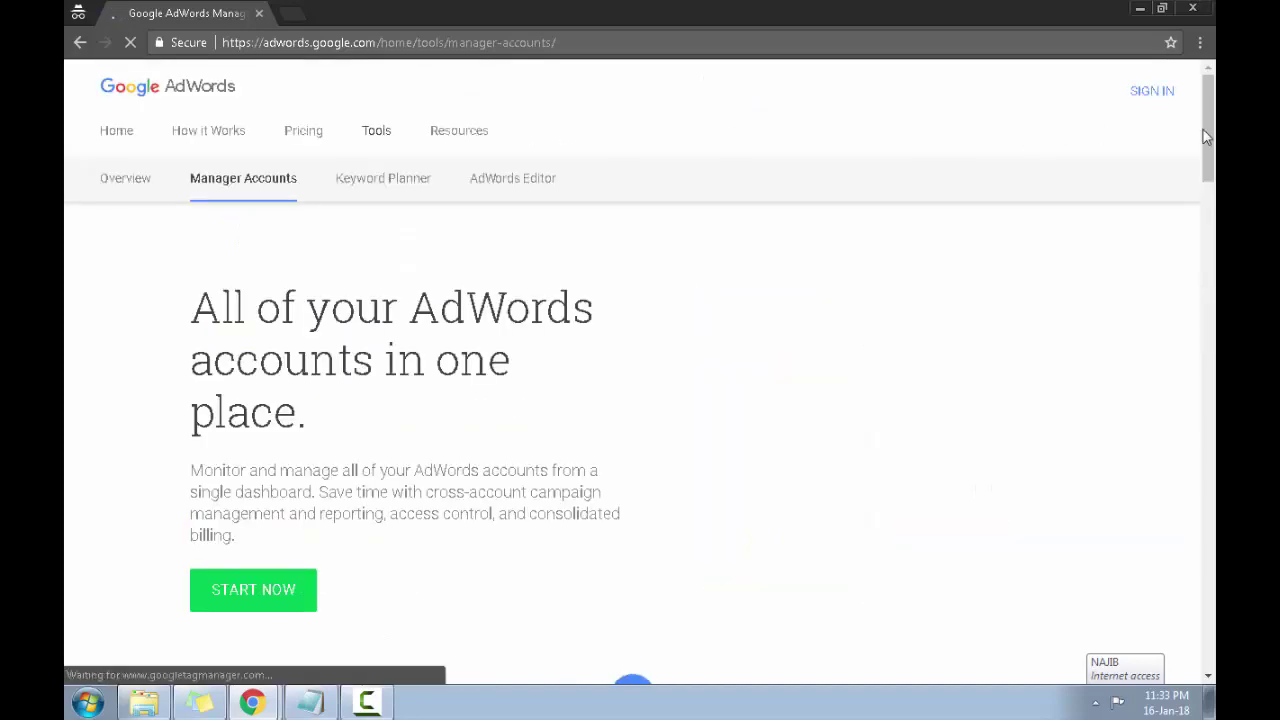
scroll(632, 440, down, 3)
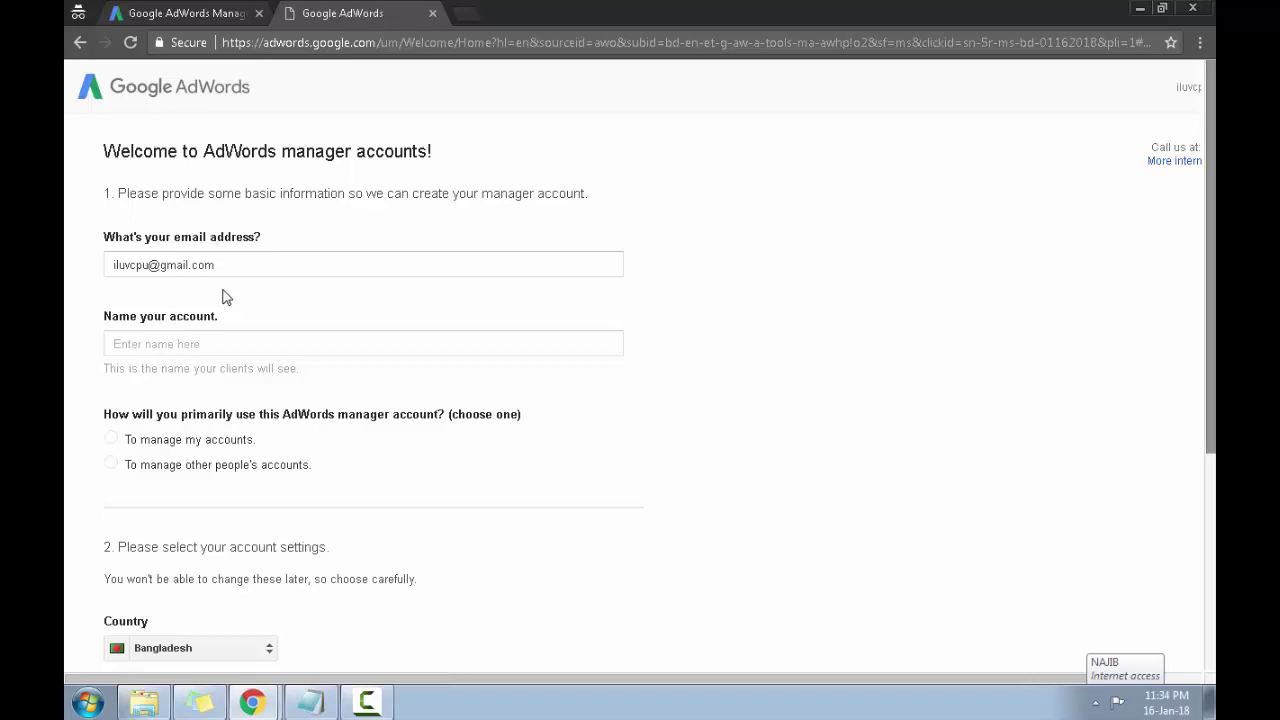
Review the manager signup form and place the cursor in the 'Name your account' box.
scroll(224, 296, down, 2)
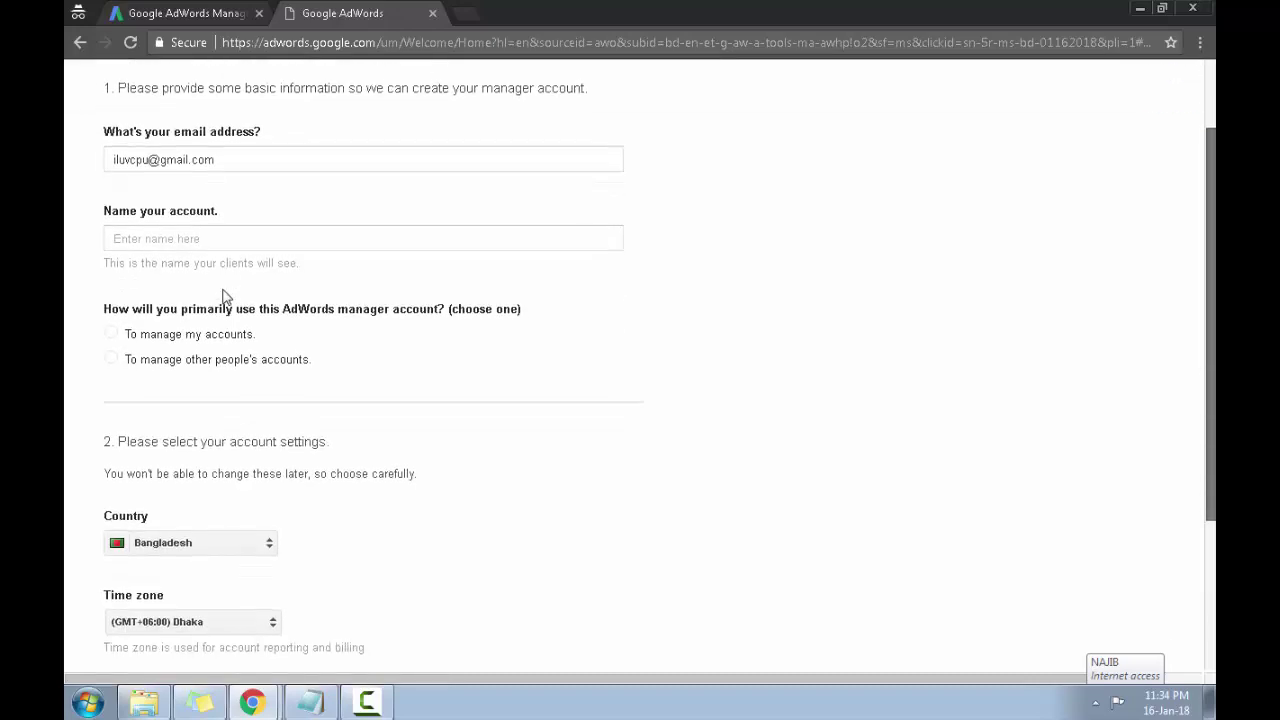
scroll(224, 296, down, 4)
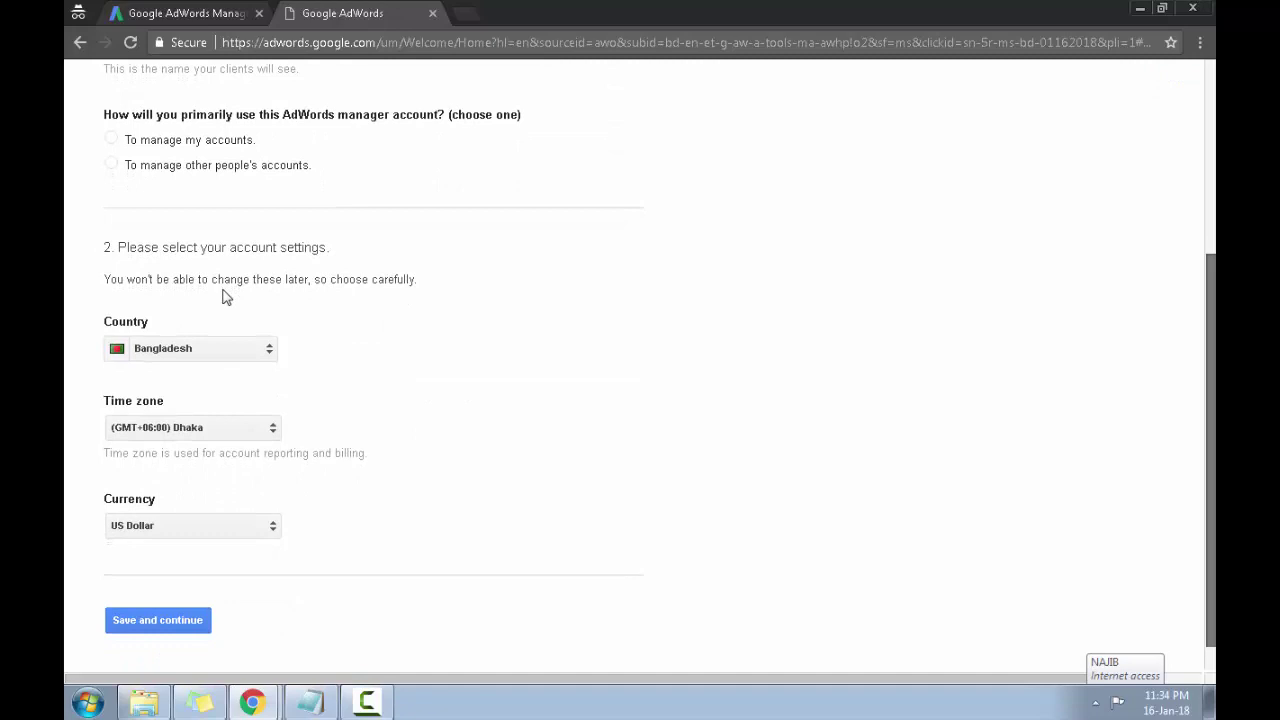
scroll(224, 296, up, 2)
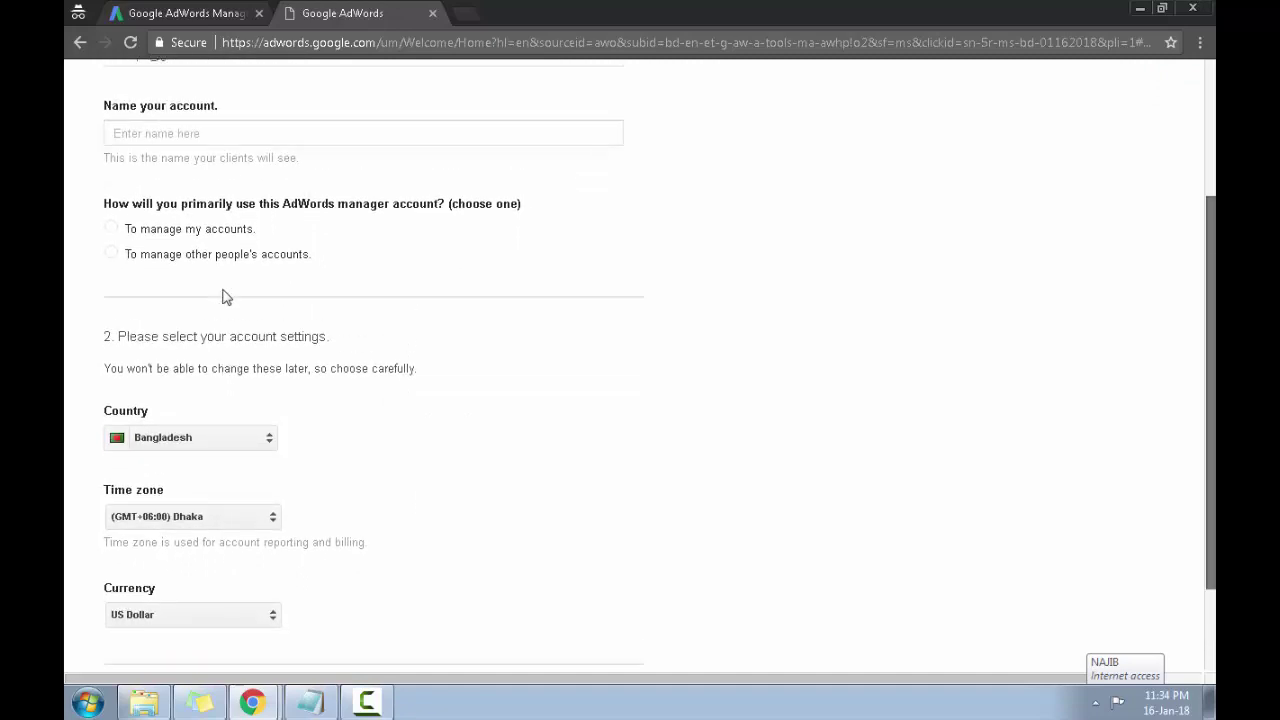
scroll(224, 296, up, 4)
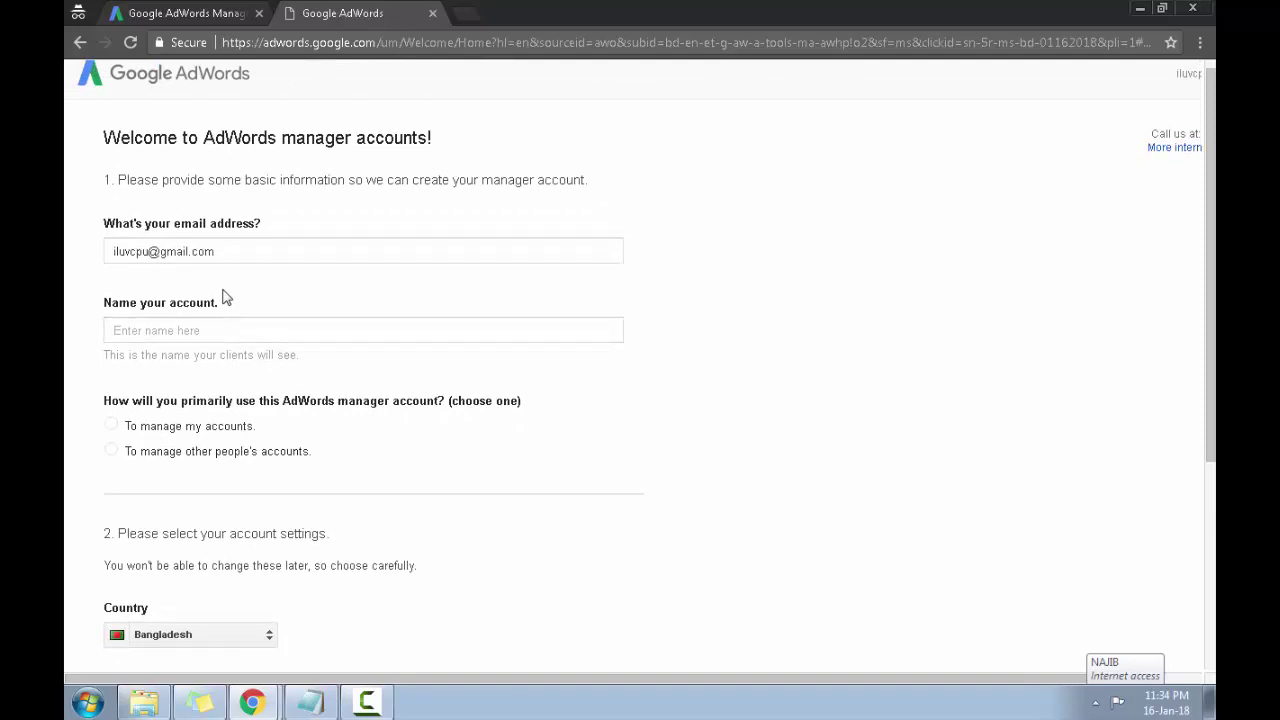
click(224, 296)
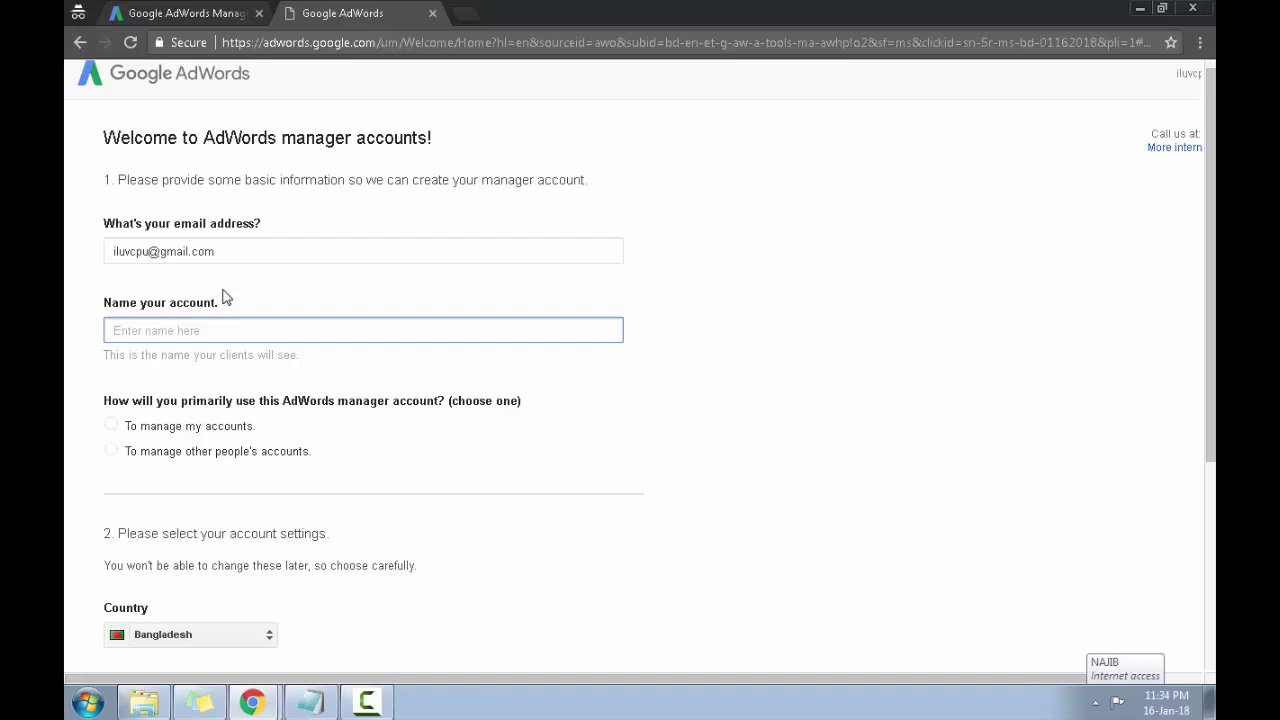
scroll(225, 297, down, 1)
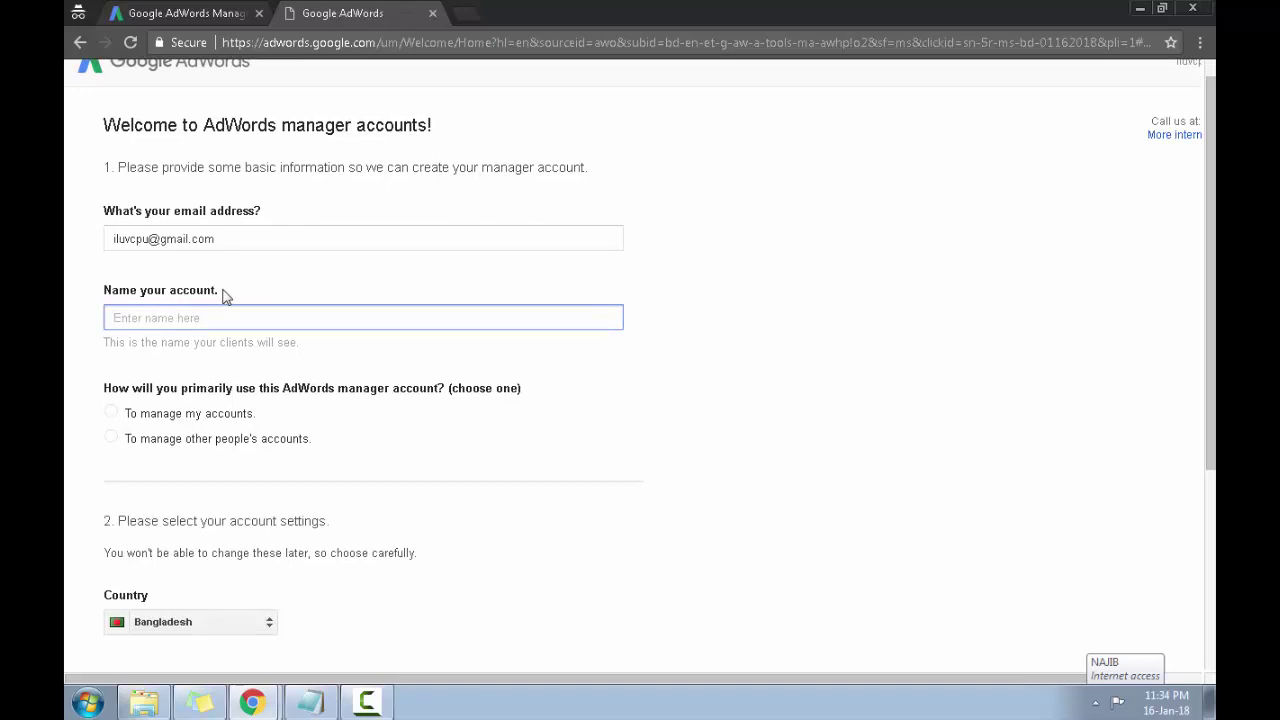
Enter SOLA as the account name and choose 'To manage other people's accounts'.
text(SOLA)
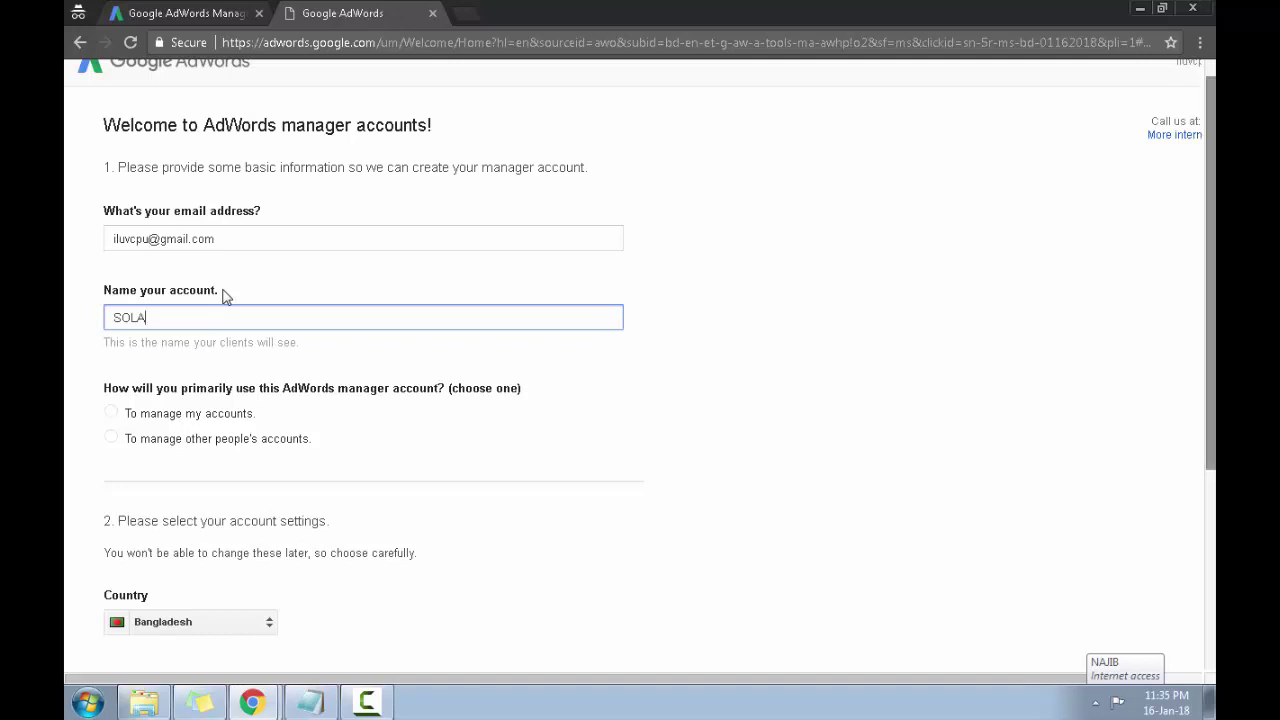
scroll(226, 297, down, 3)
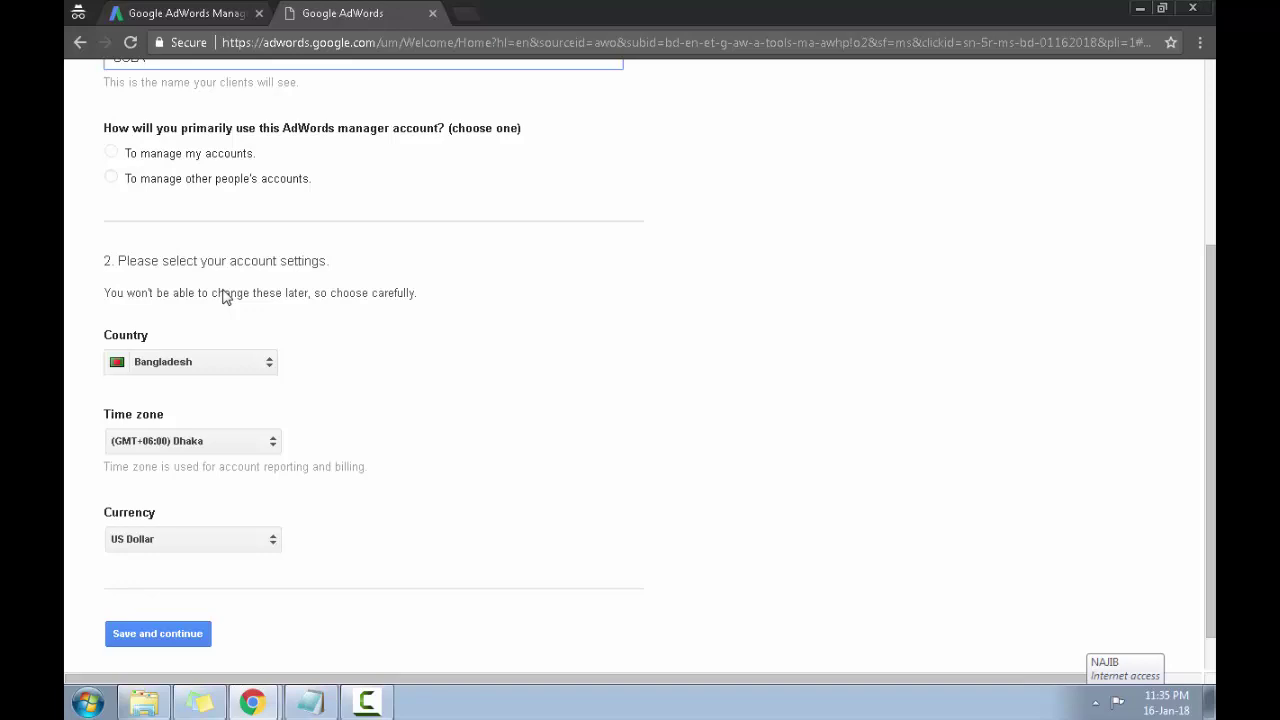
key(Tab)
key(Down)
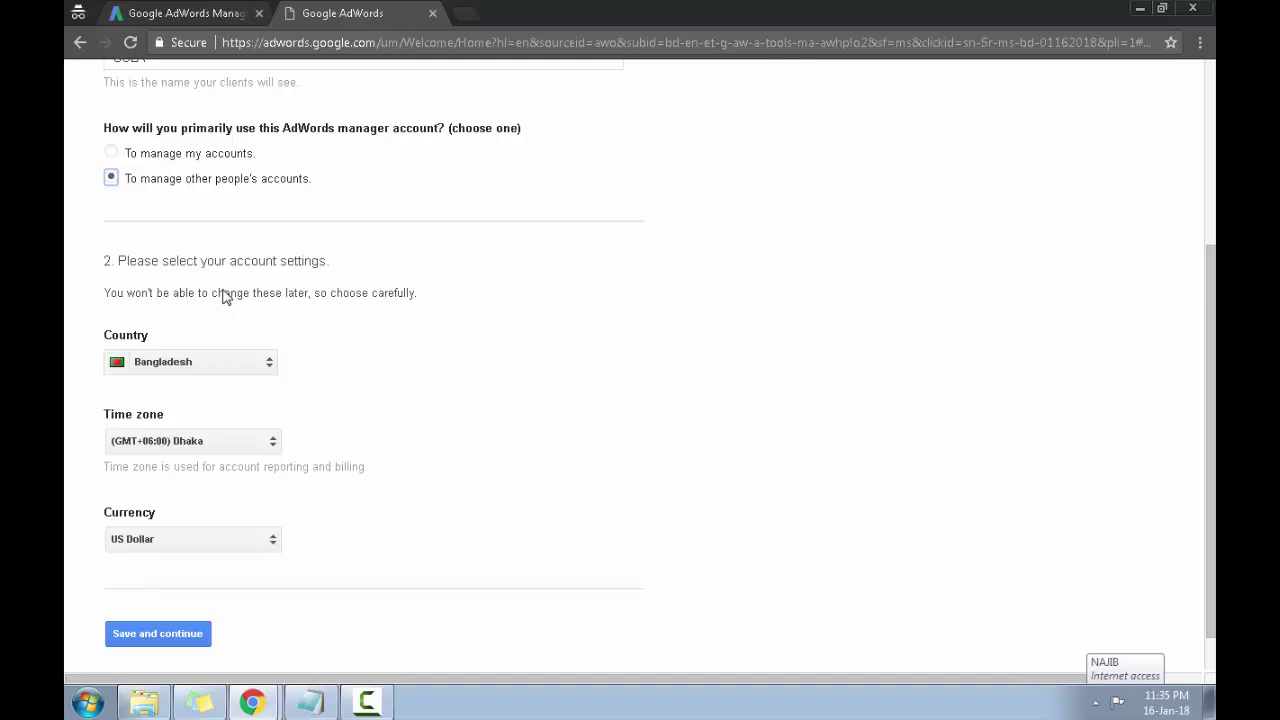
Set the account's country to United States.
scroll(225, 296, down, 1)
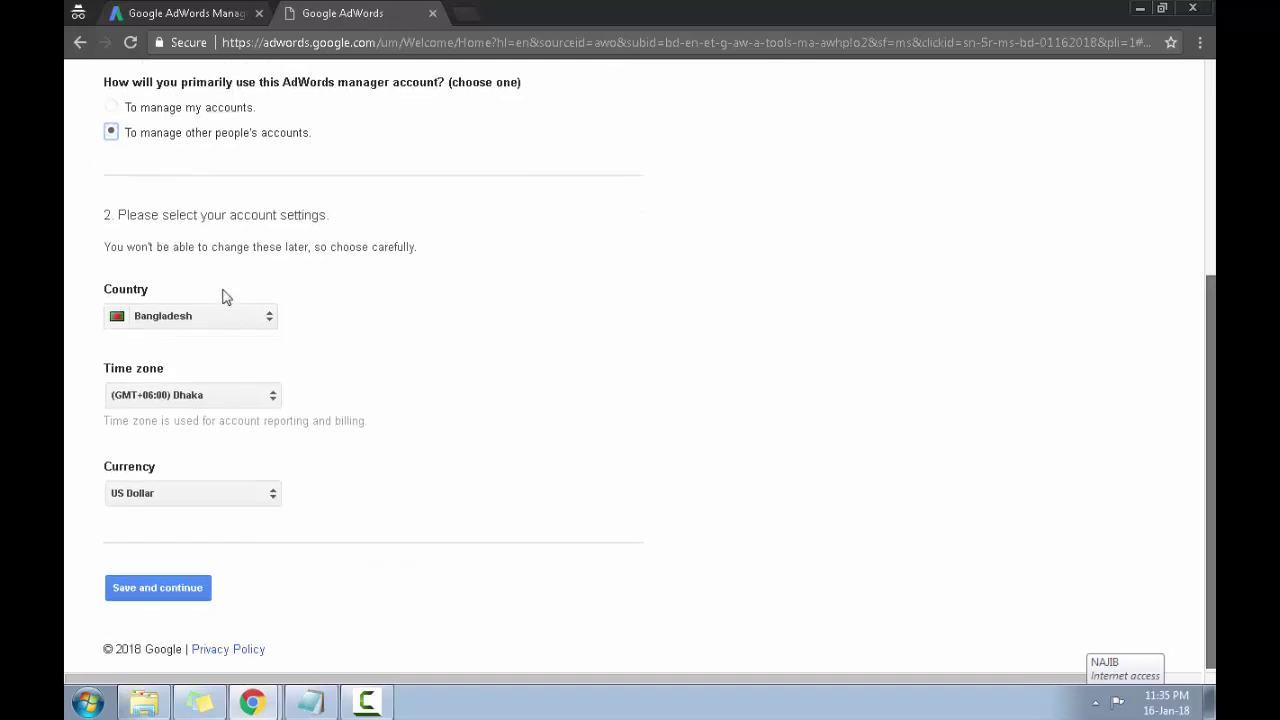
click(225, 296)
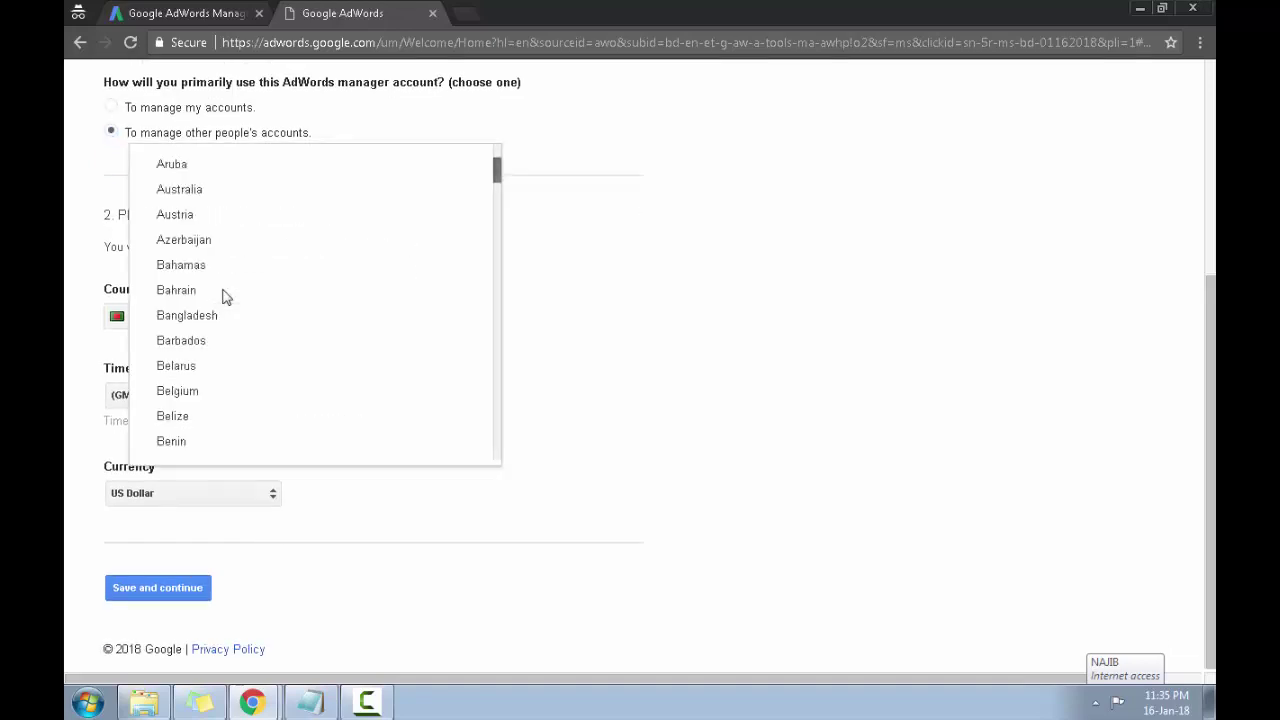
scroll(225, 296, down, 6)
scroll(225, 296, down, 5)
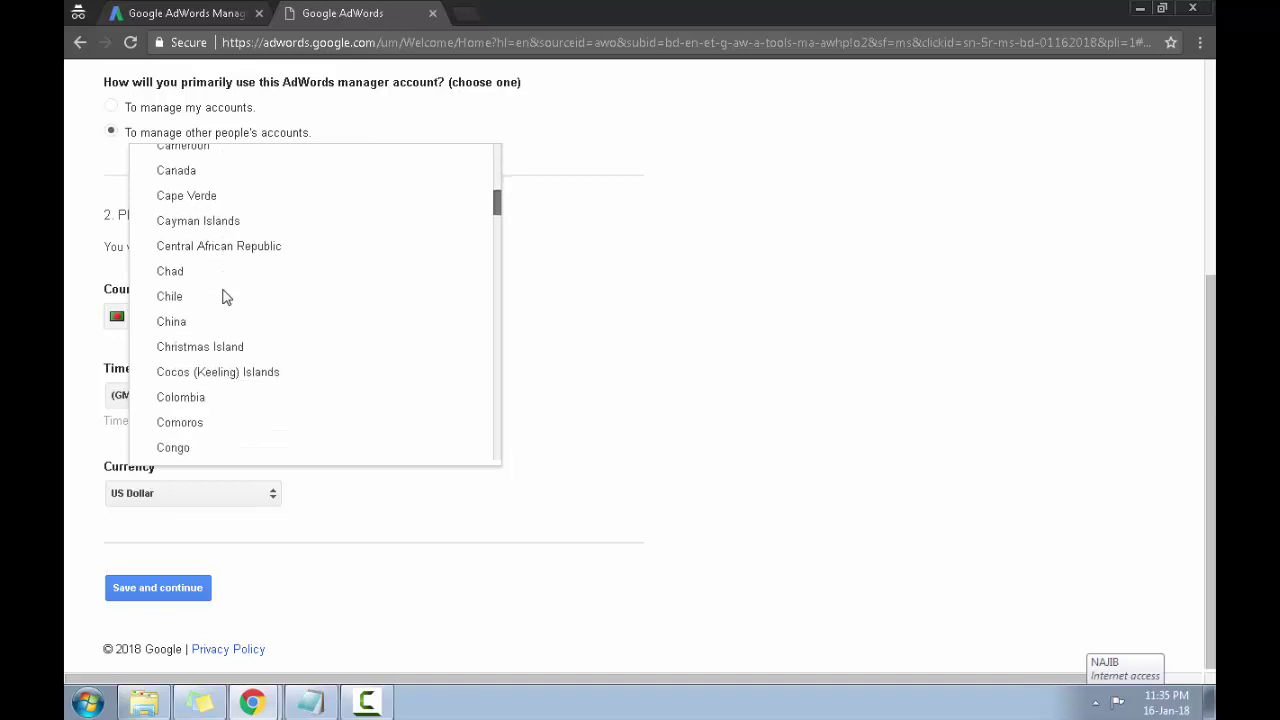
scroll(225, 296, down, 14)
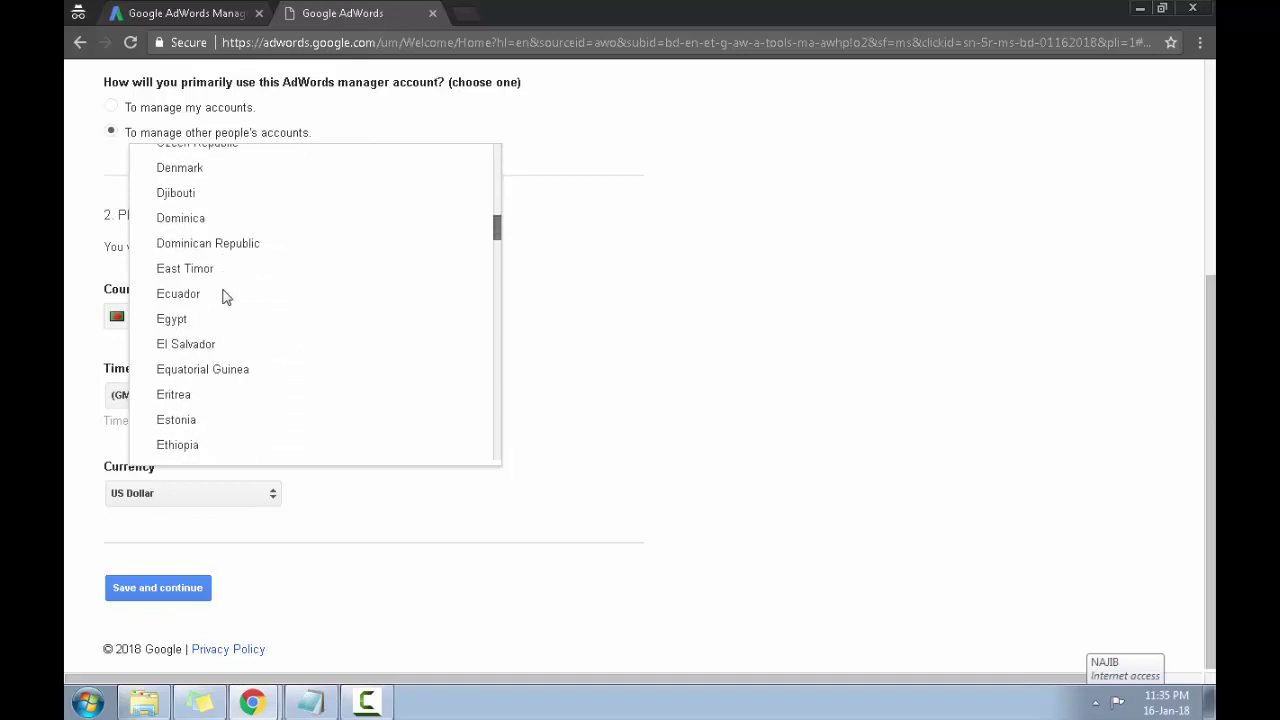
scroll(225, 296, up, 20)
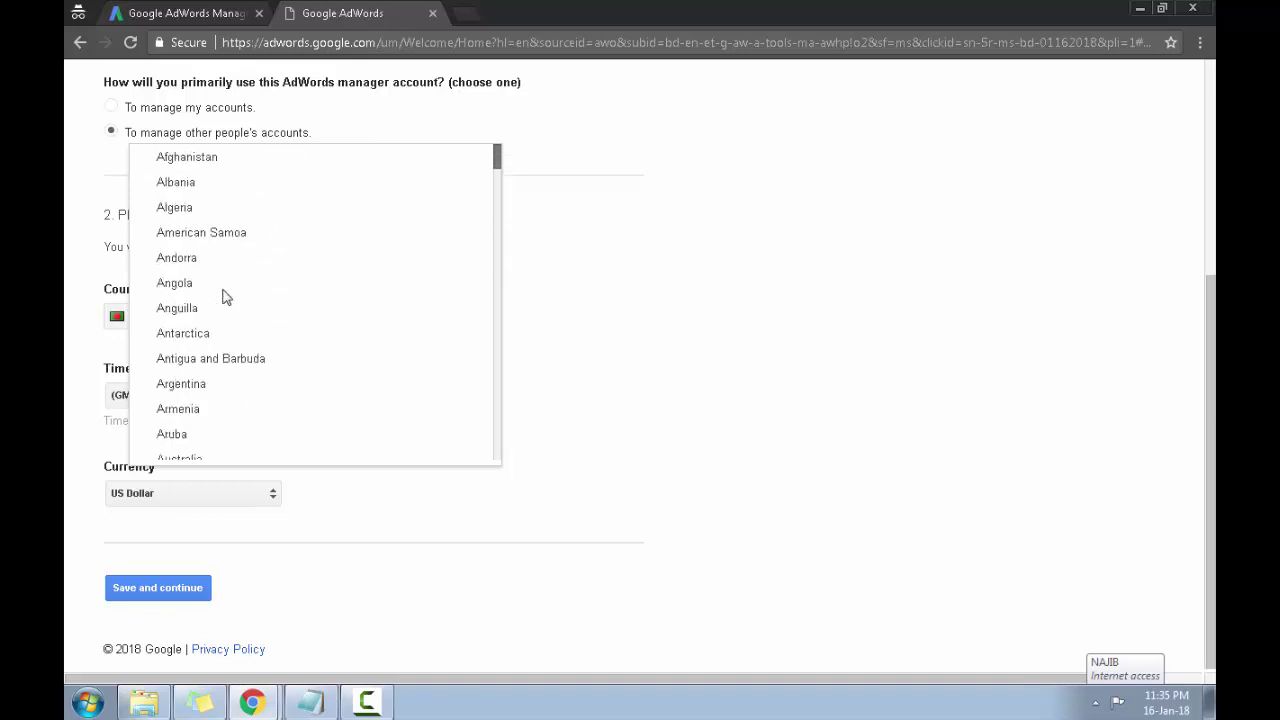
scroll(225, 296, down, 2)
scroll(225, 296, down, 3)
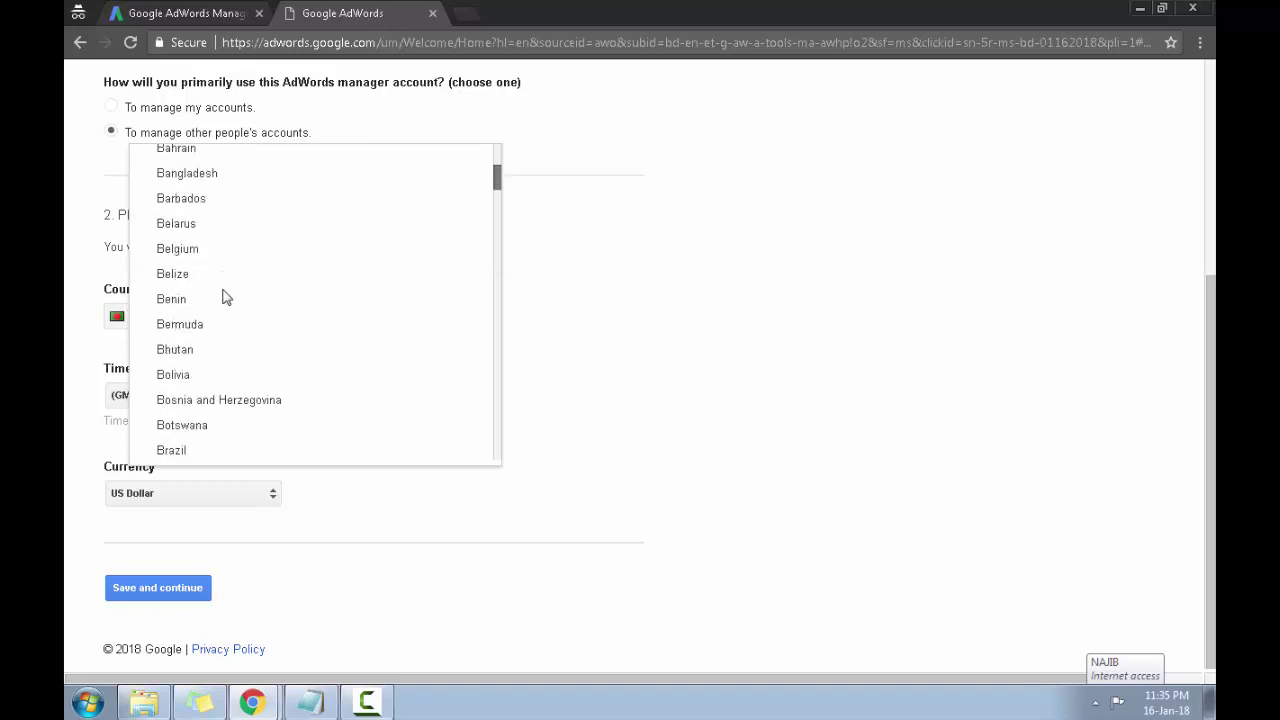
text(united states)
key(Return)
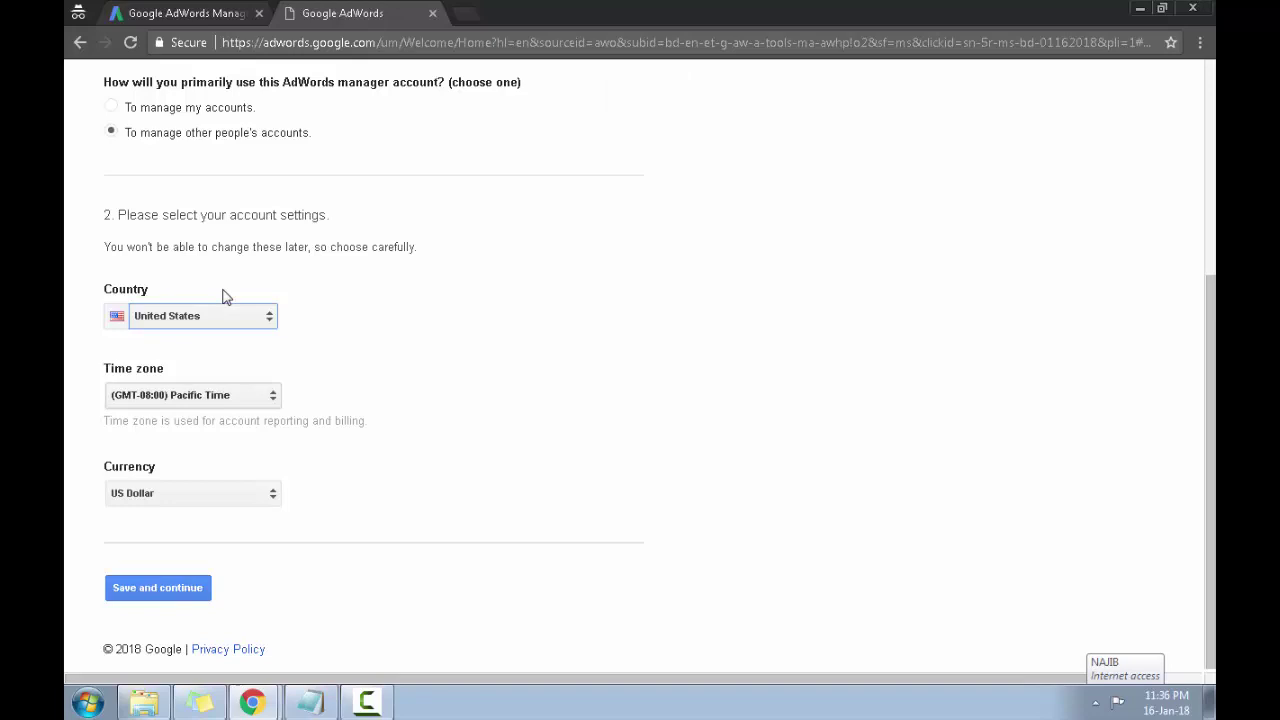
Leave the time zone at (GMT-08:00) Pacific Time.
key(Tab)
key(alt+Down)
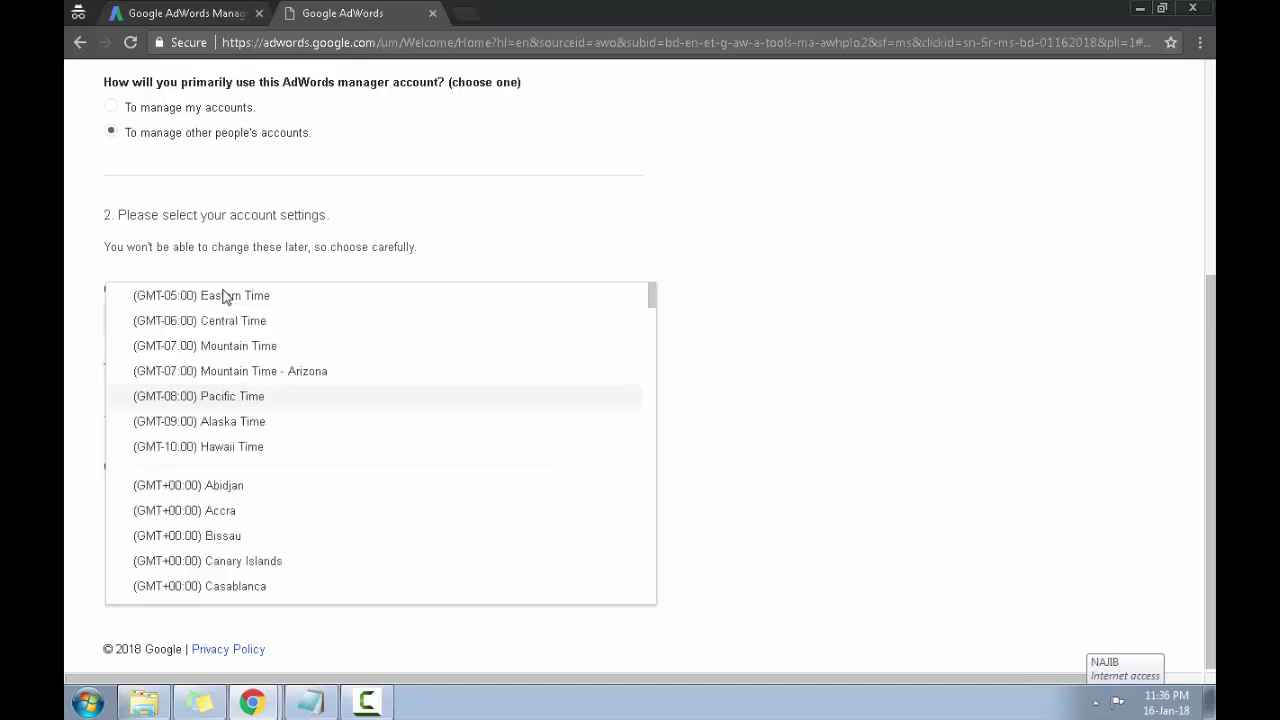
key(Up)
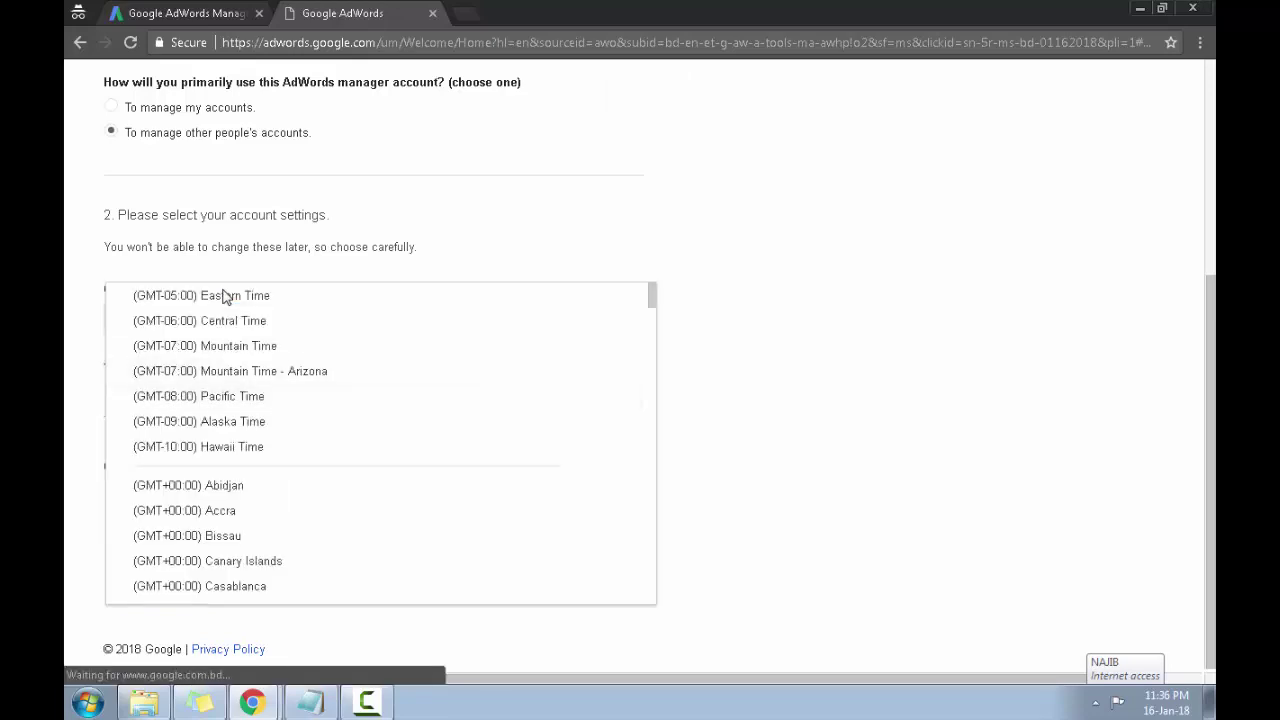
key(Escape)
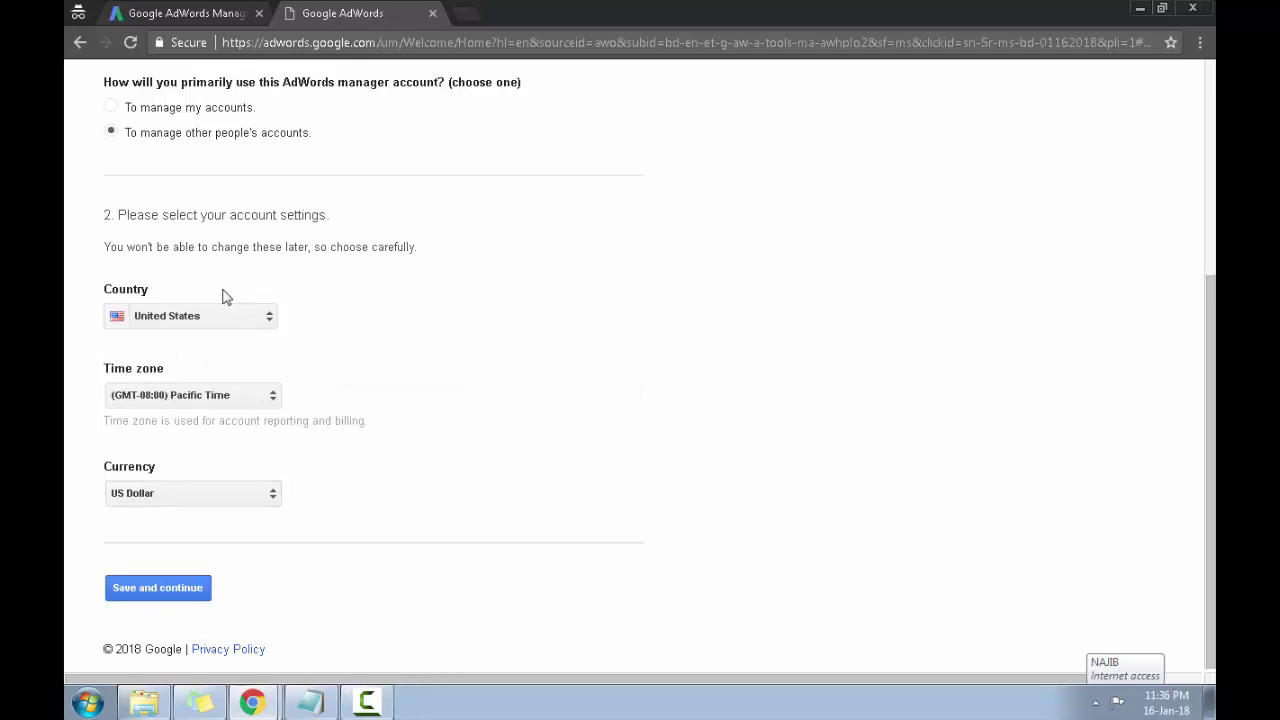
Save and continue to create SOLA and load its Overview showing 0 clicks and $0.00 cost.
key(Return)
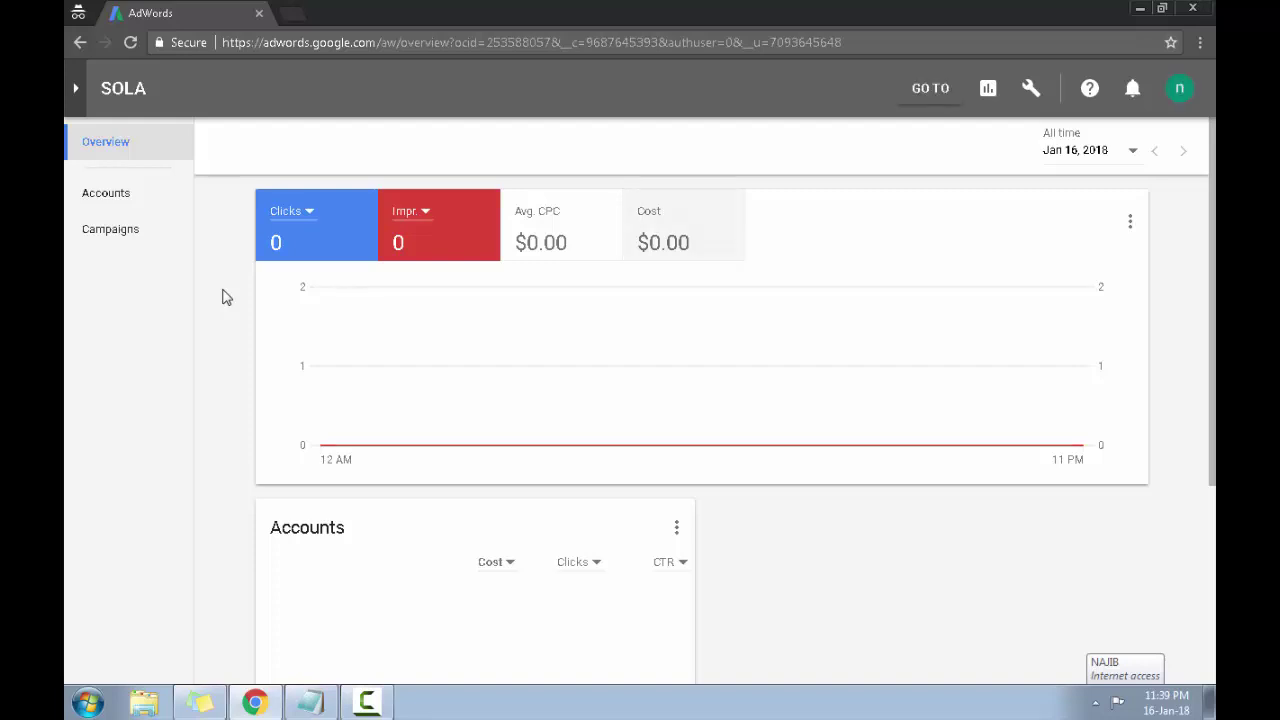
scroll(226, 297, down, 3)
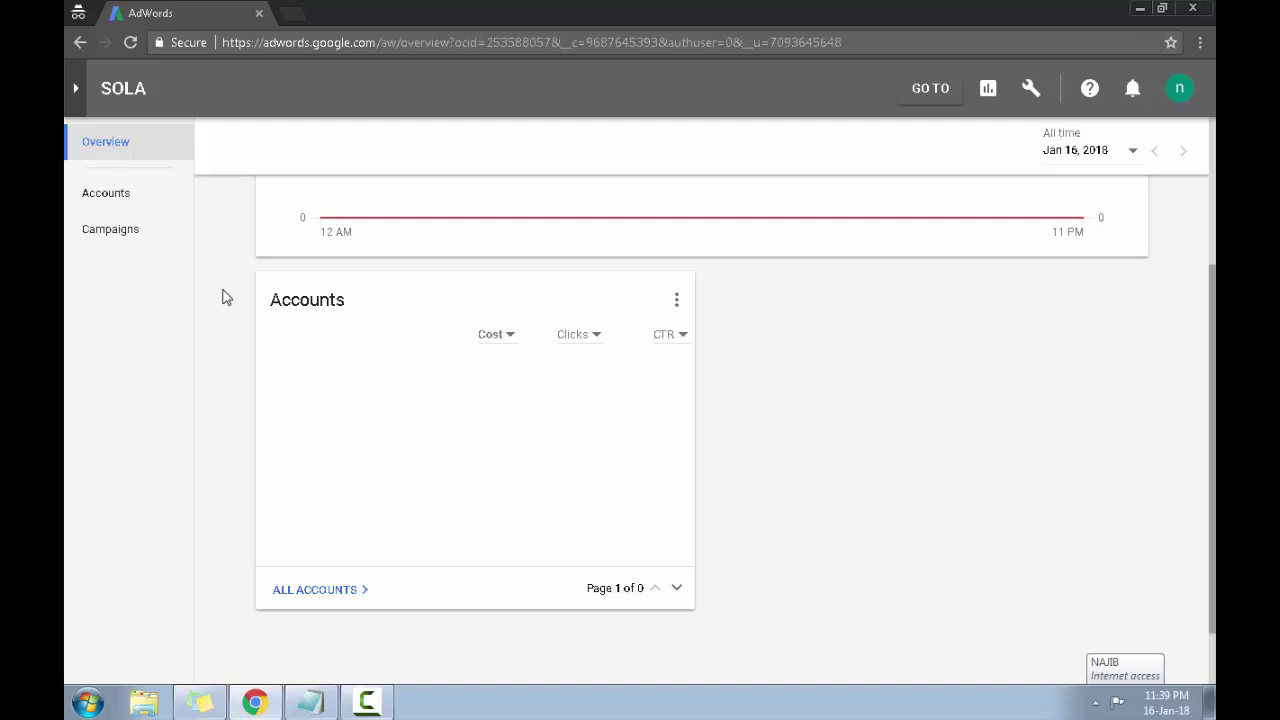
scroll(226, 297, up, 1)
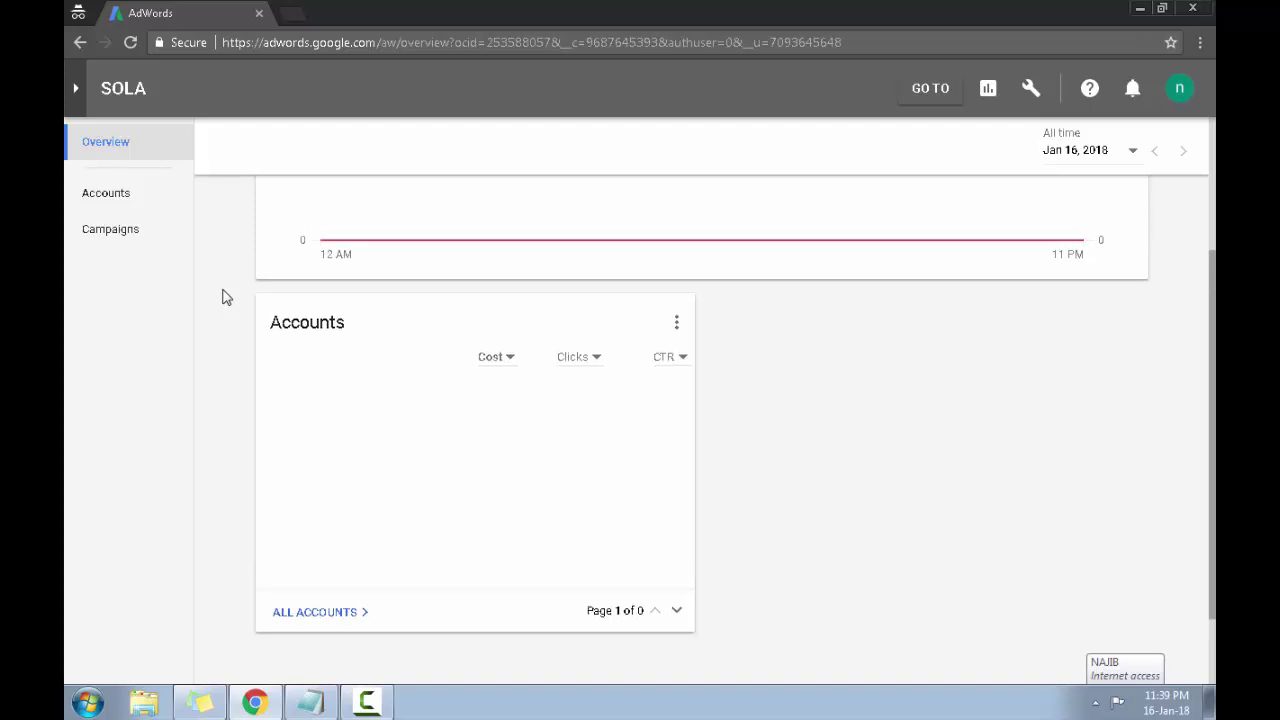